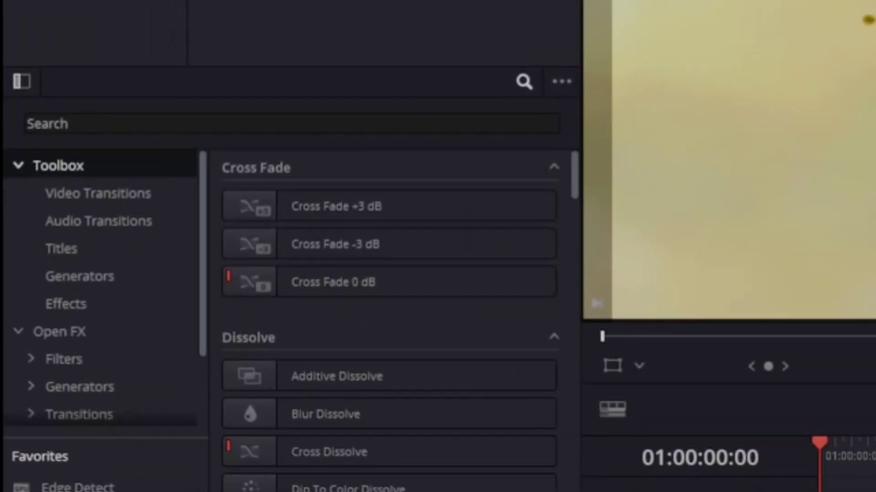
- Add an Adjustment Clip on Video 2, trimmed to run from 01:00:01:19 to the cut between the two clips
{"action": "left_click", "coordinate": [85, 266]}
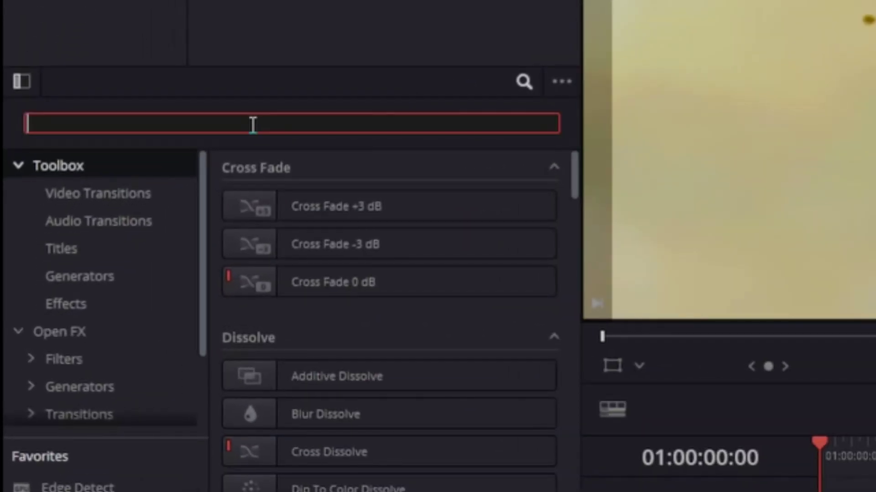
{"action": "type", "text": "adjust"}
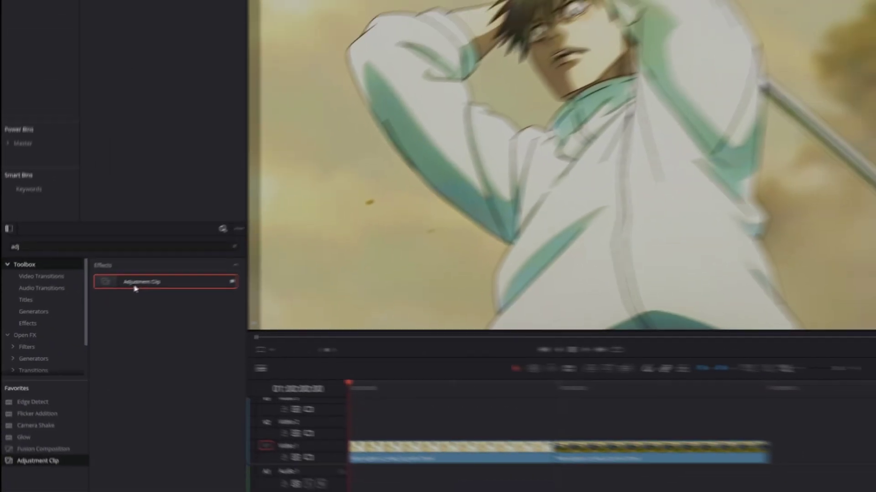
{"action": "left_click_drag", "start_coordinate": [305, 212], "coordinate": [301, 408]}
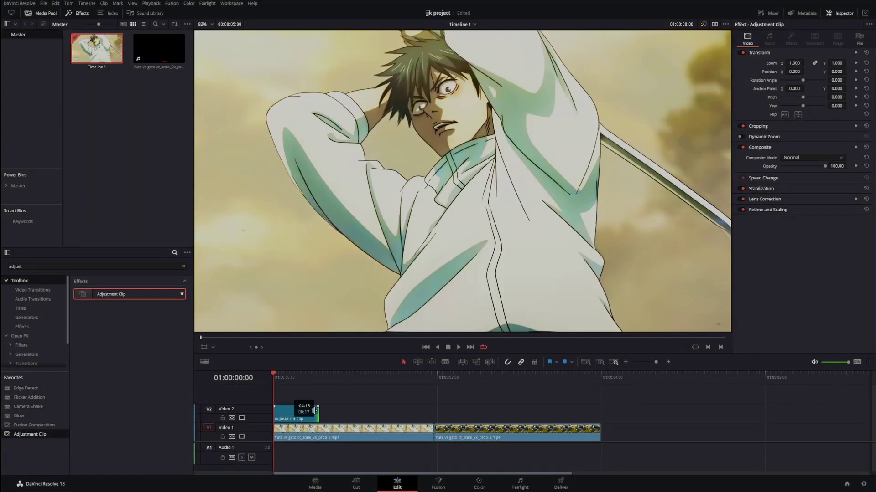
{"action": "left_click_drag", "start_coordinate": [314, 411], "coordinate": [425, 421]}
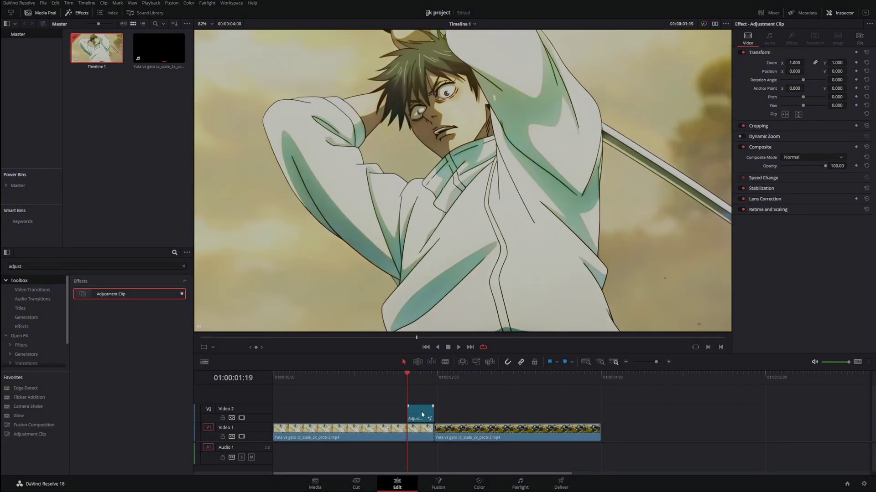
- Open the adjustment clip on the Fusion page and switch to a single viewer
{"action": "right_click", "coordinate": [421, 413]}
{"action": "left_click", "coordinate": [449, 372]}
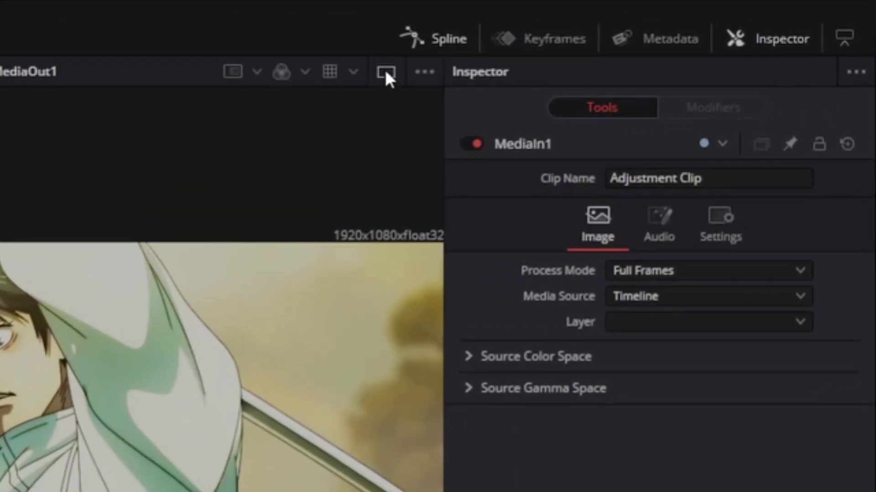
{"action": "left_click", "coordinate": [386, 73]}
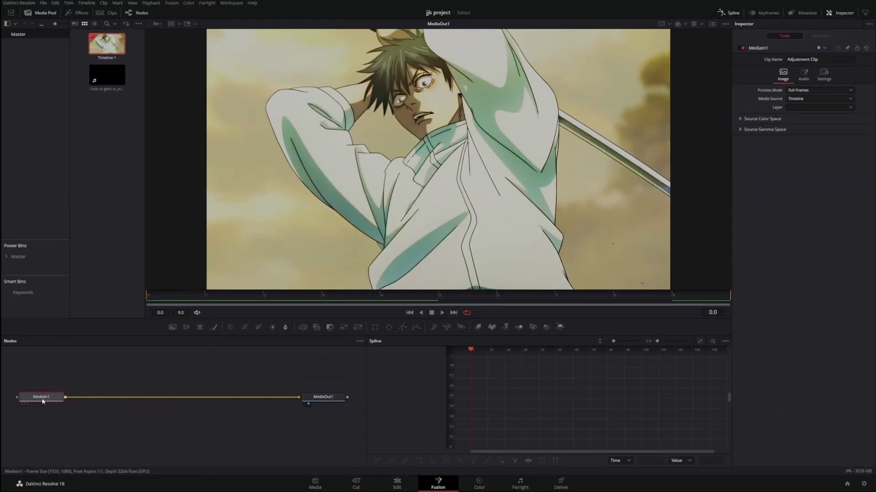
- Add a Directional Blur (DrBl) node after MediaIn1
{"action": "key", "text": "shift+space"}
{"action": "type", "text": "Directional Blur"}
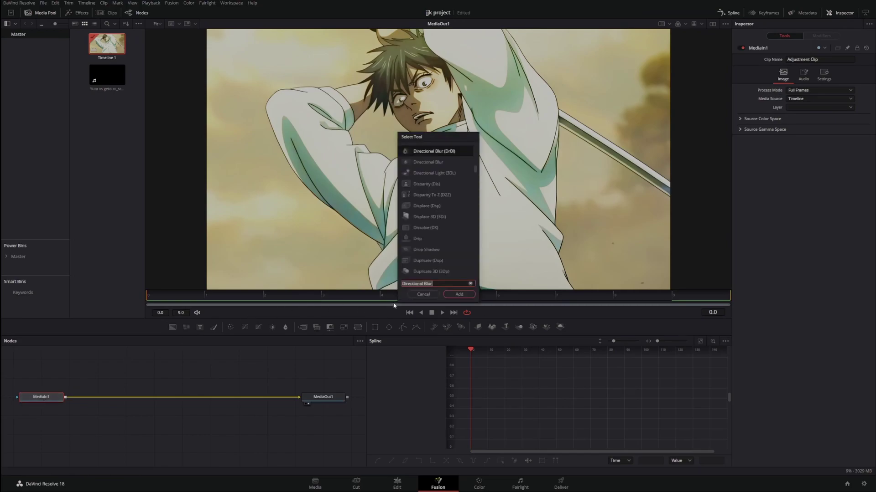
{"action": "type", "text": "direc"}
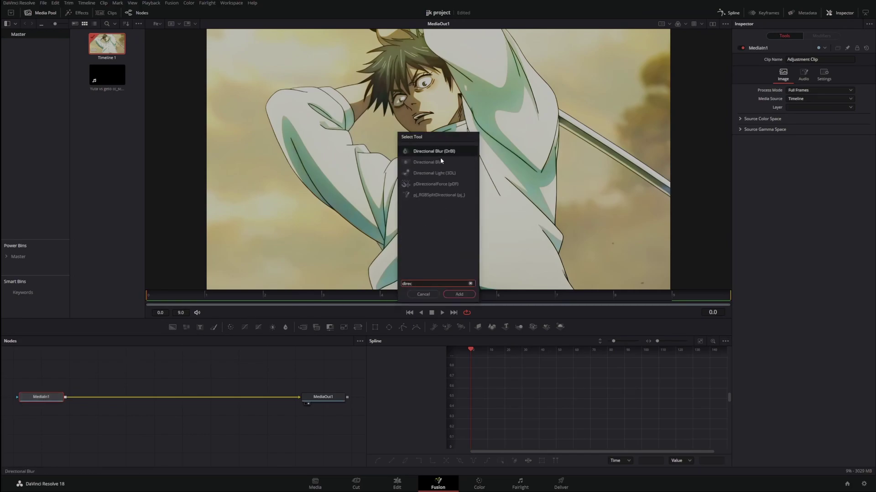
{"action": "left_click", "coordinate": [436, 155]}
{"action": "double_click", "coordinate": [433, 155]}
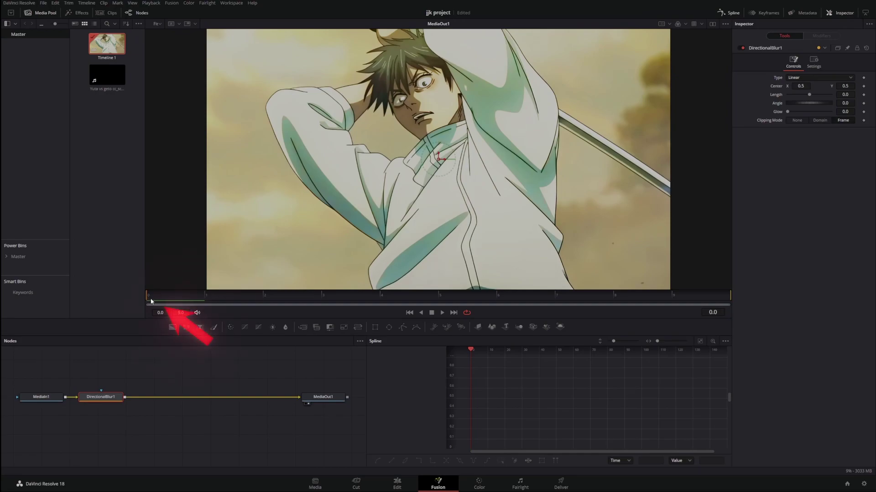
- Keyframe the directional blur's Length at 0.0 on frame 0 and 0.1 on frame 9
{"action": "left_click", "coordinate": [863, 94]}
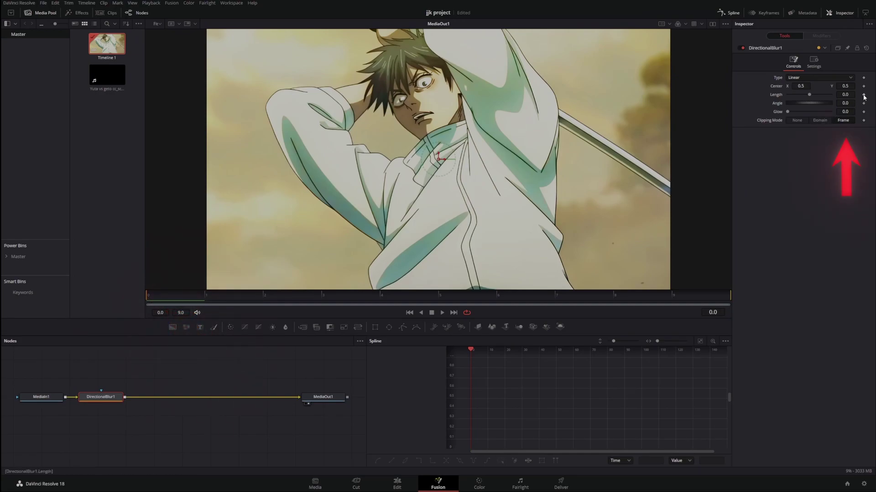
{"action": "left_click", "coordinate": [709, 296]}
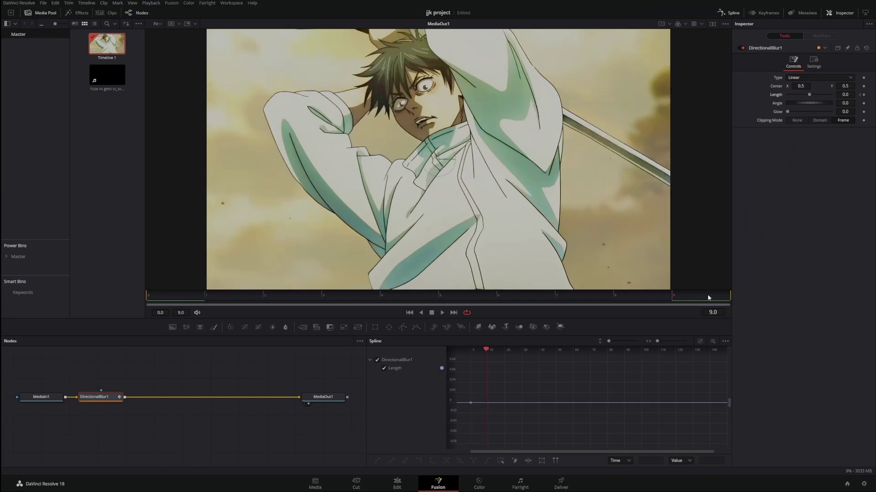
{"action": "left_click", "coordinate": [863, 95]}
{"action": "left_click_drag", "start_coordinate": [809, 94], "coordinate": [830, 94]}
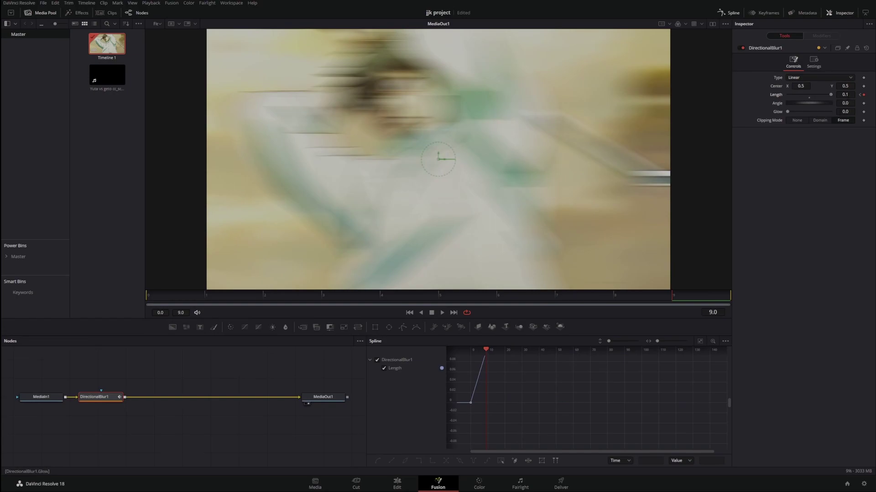
- Fit the Length spline in view, smooth both keyframes and bend the end handle down into a steep ease-in curve
{"action": "left_click", "coordinate": [731, 14]}
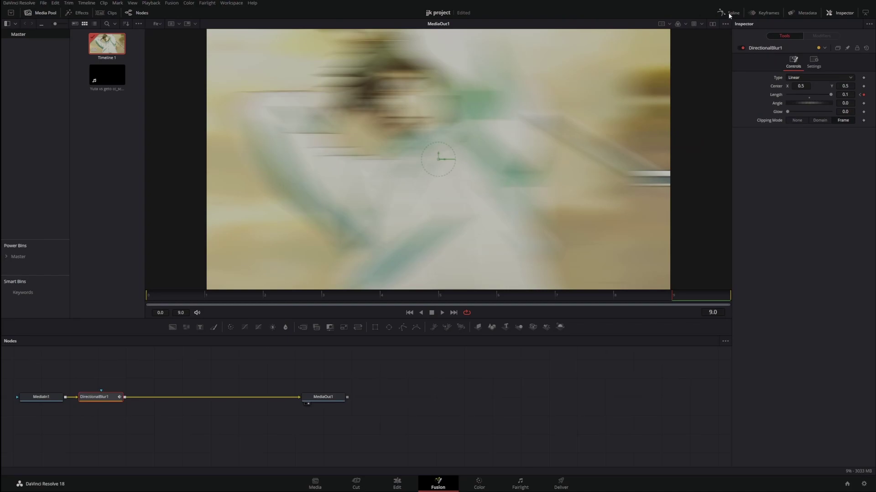
{"action": "left_click", "coordinate": [731, 13]}
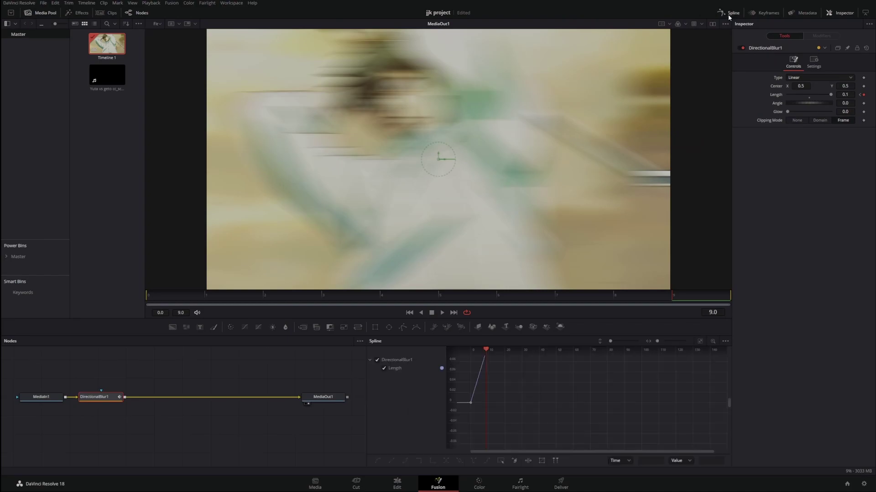
{"action": "left_click", "coordinate": [700, 342]}
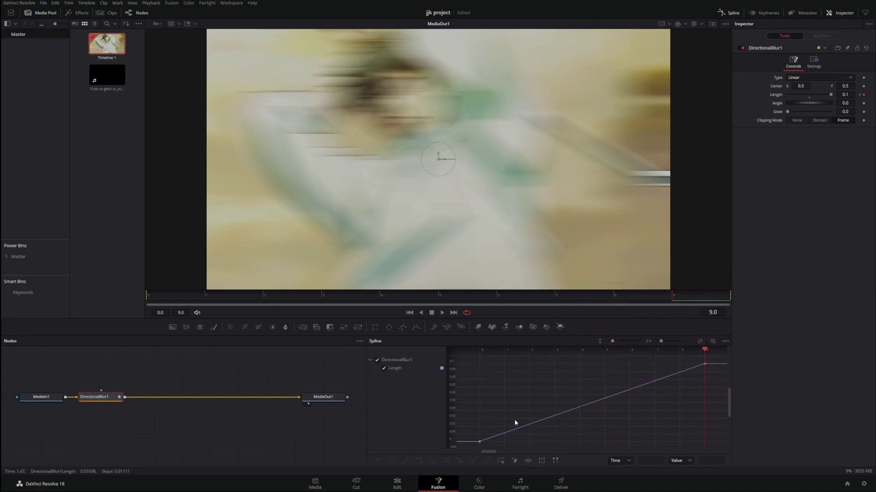
{"action": "left_click_drag", "start_coordinate": [472, 445], "coordinate": [716, 355]}
{"action": "key", "text": "s"}
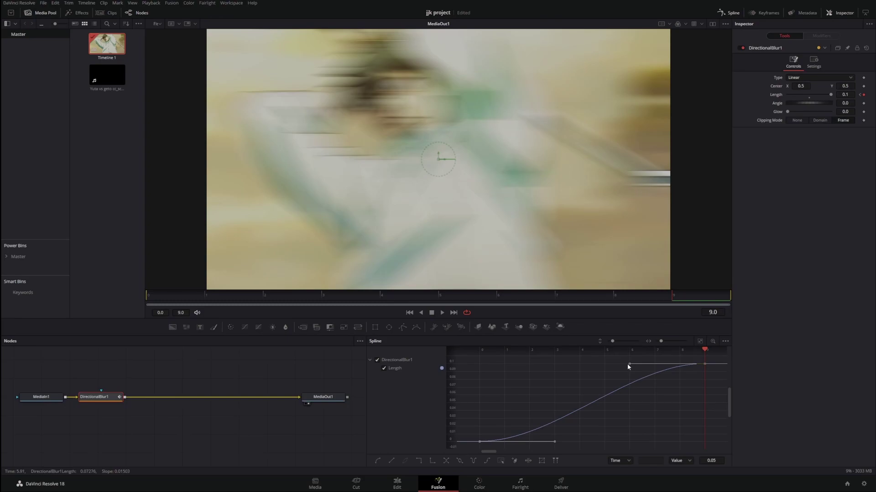
{"action": "left_click_drag", "start_coordinate": [627, 365], "coordinate": [705, 438]}
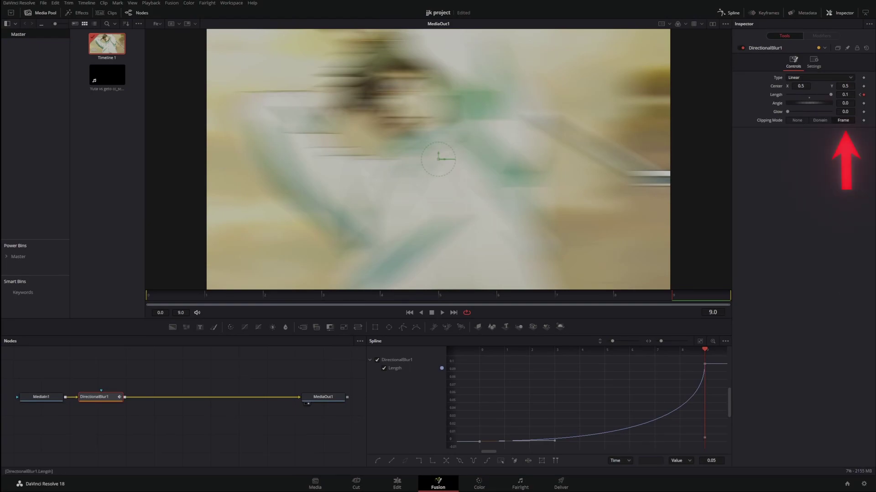
- Set the directional blur's Angle to 90
{"action": "left_click", "coordinate": [845, 104]}
{"action": "type", "text": "90"}
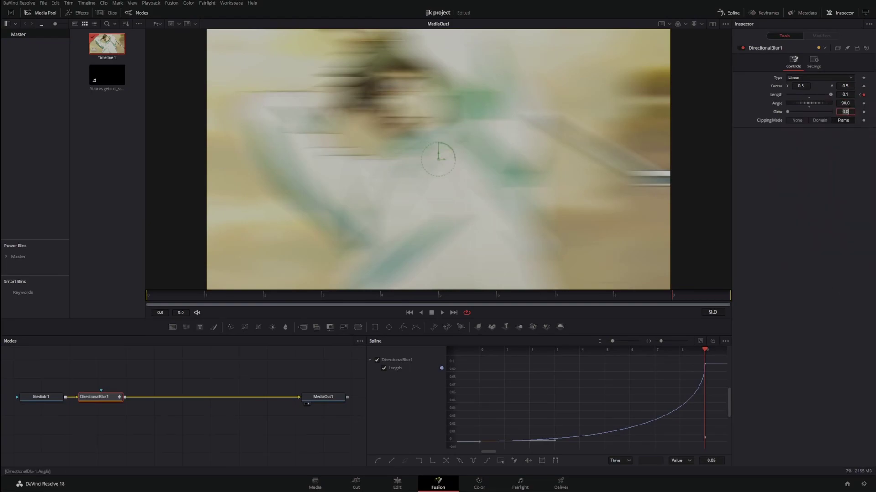
{"action": "key", "text": "Tab"}
- Keyframe the directional blur's Glow from 0.0 on frame 0 to about 0.1 on frame 9 with an ease-in curve
{"action": "left_click_drag", "start_coordinate": [179, 296], "coordinate": [146, 299]}
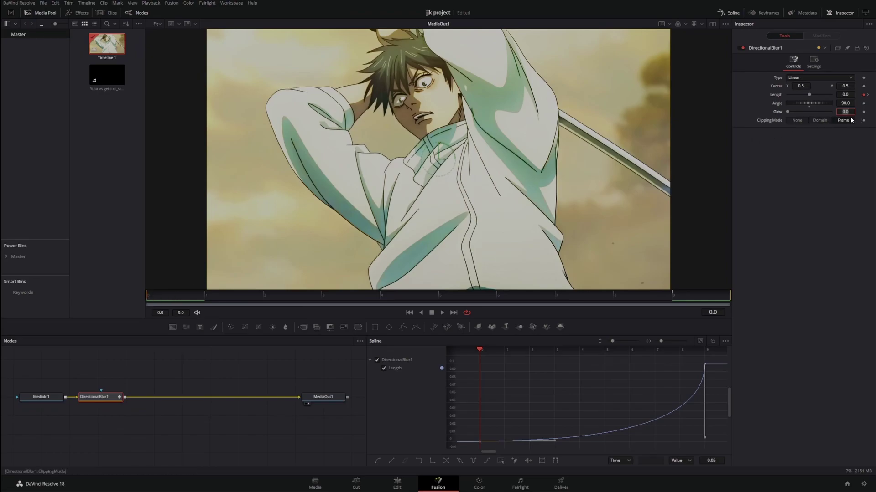
{"action": "left_click", "coordinate": [863, 113]}
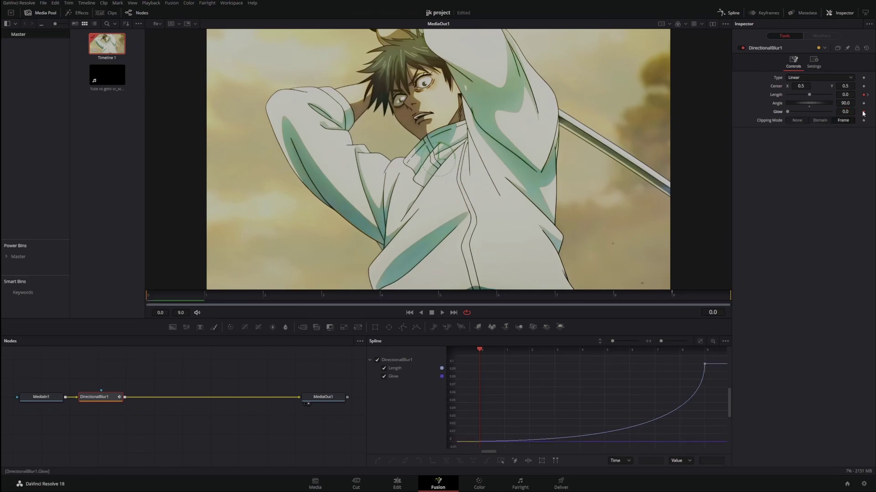
{"action": "left_click", "coordinate": [707, 300]}
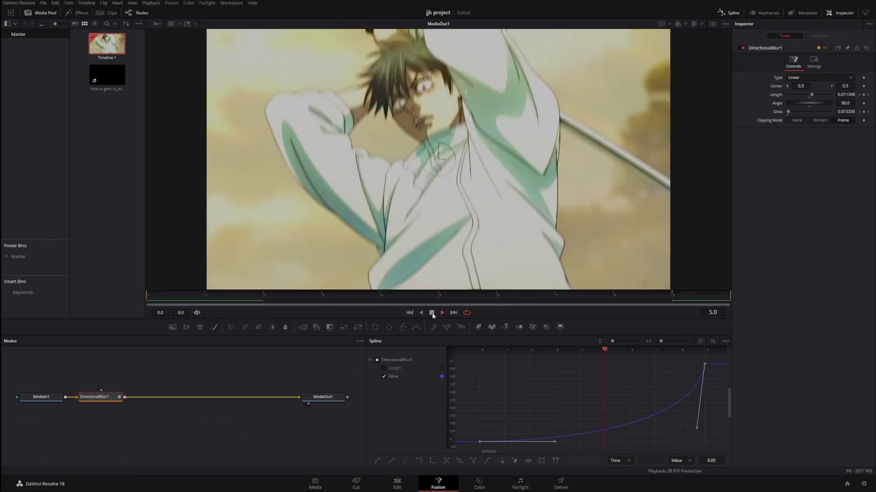
- Stop playback, return to frame 0 and add a Camera Shake (CShk) node after DirectionalBlur1
{"action": "left_click", "coordinate": [431, 313]}
{"action": "left_click", "coordinate": [151, 298]}
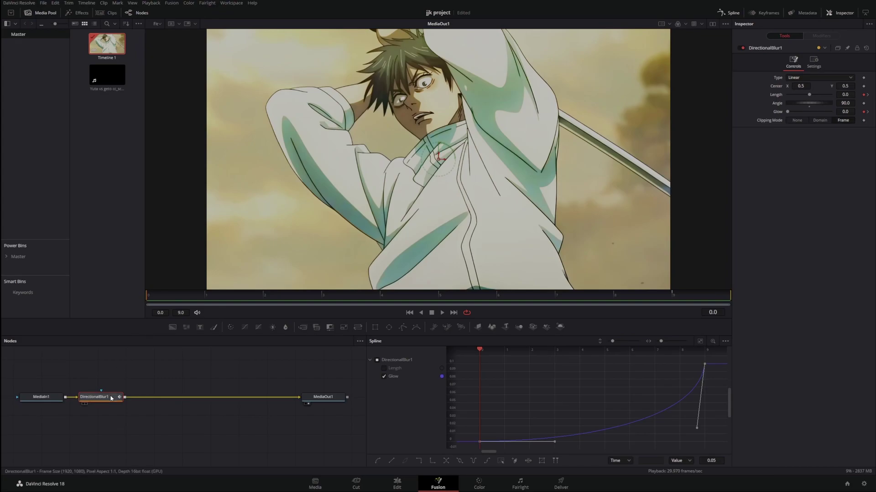
{"action": "key", "text": "shift+space"}
{"action": "type", "text": "cam"}
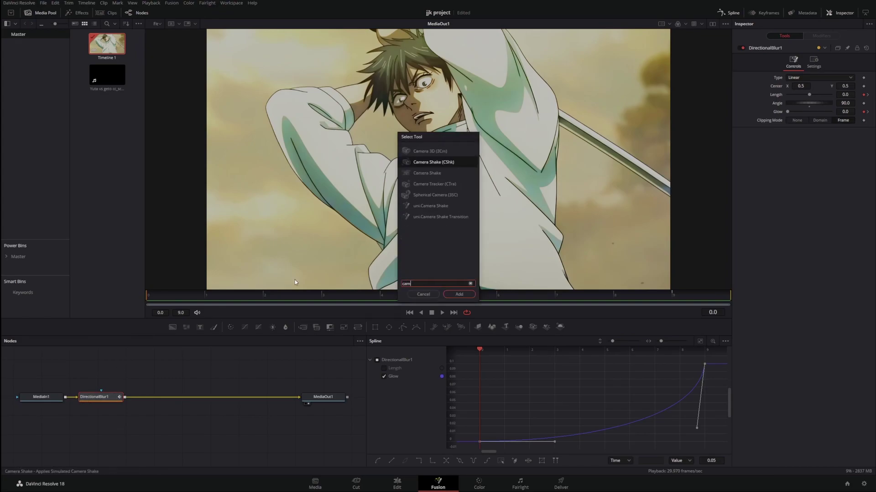
{"action": "double_click", "coordinate": [432, 163]}
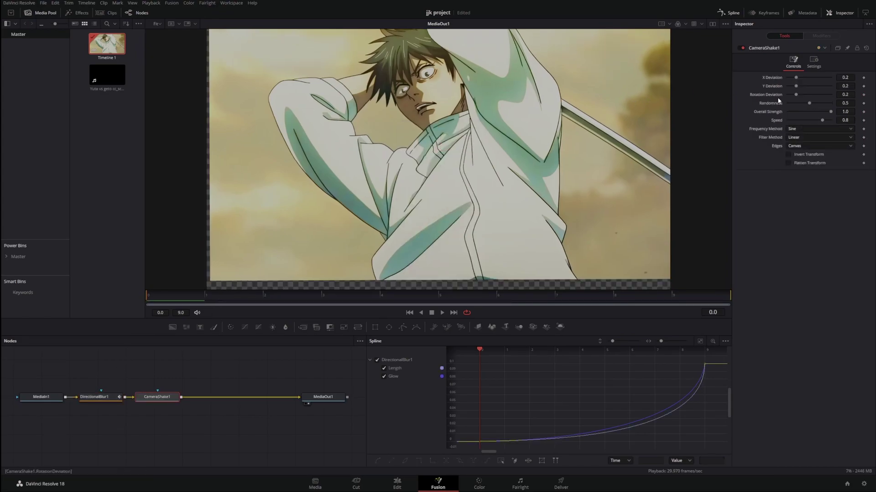
- Set the camera shake's X Deviation to 0.071, Y Deviation to 1.0, Edges to Mirror, Randomness to 0.0 and Speed to 1.0
{"action": "left_click_drag", "start_coordinate": [796, 78], "coordinate": [831, 86]}
{"action": "left_click", "coordinate": [805, 145]}
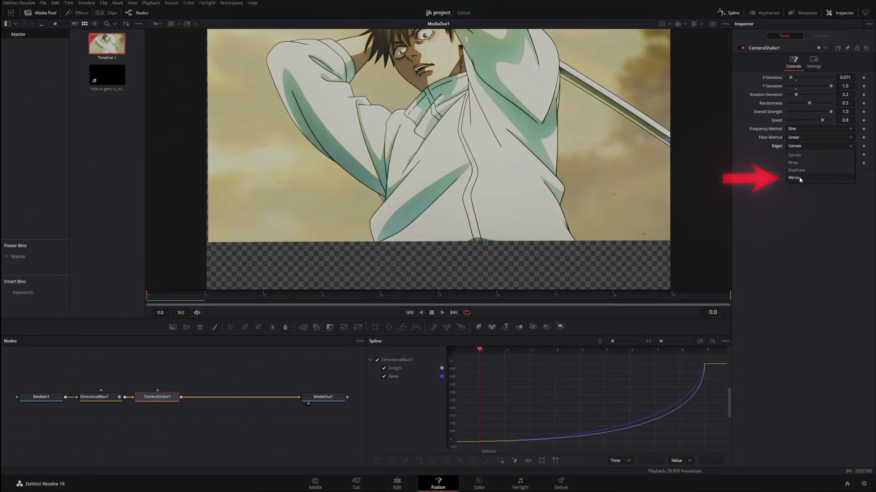
{"action": "left_click", "coordinate": [801, 179]}
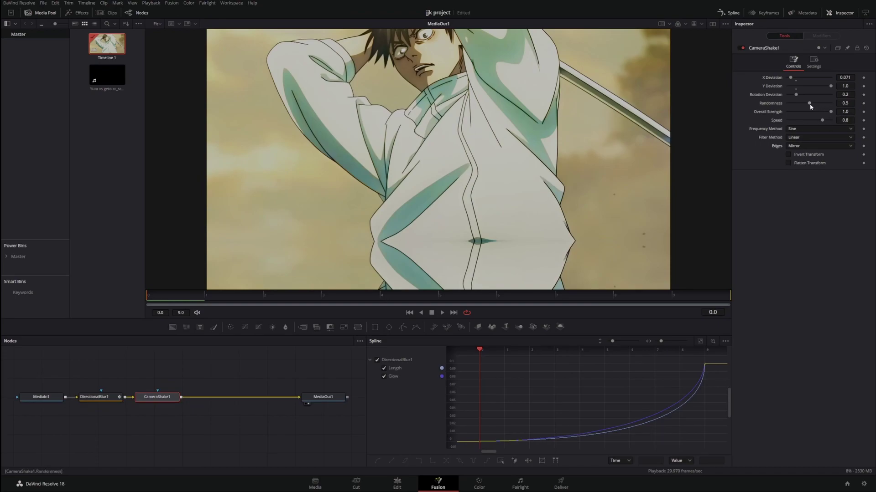
{"action": "left_click_drag", "start_coordinate": [810, 106], "coordinate": [841, 127]}
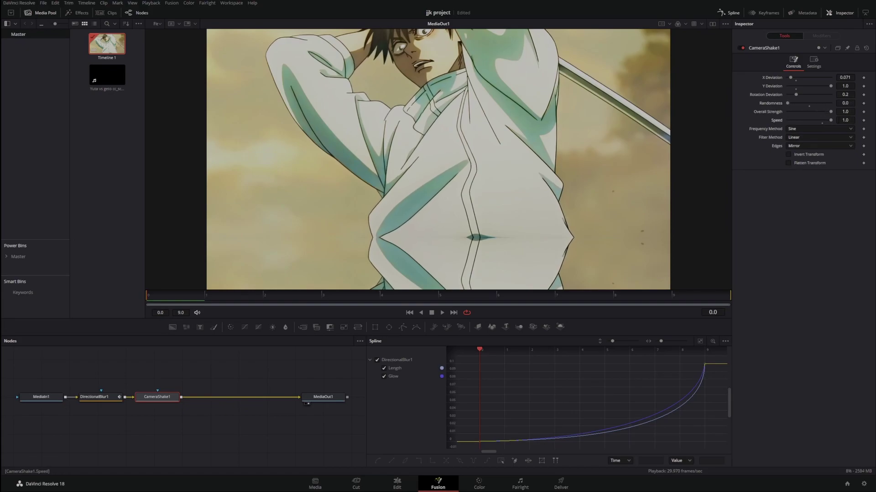
- Keyframe the camera shake's Overall Strength from 0.0 on frame 0 to 1.0 on frame 9 with an ease-in curve, and preview it
{"action": "left_click", "coordinate": [864, 112]}
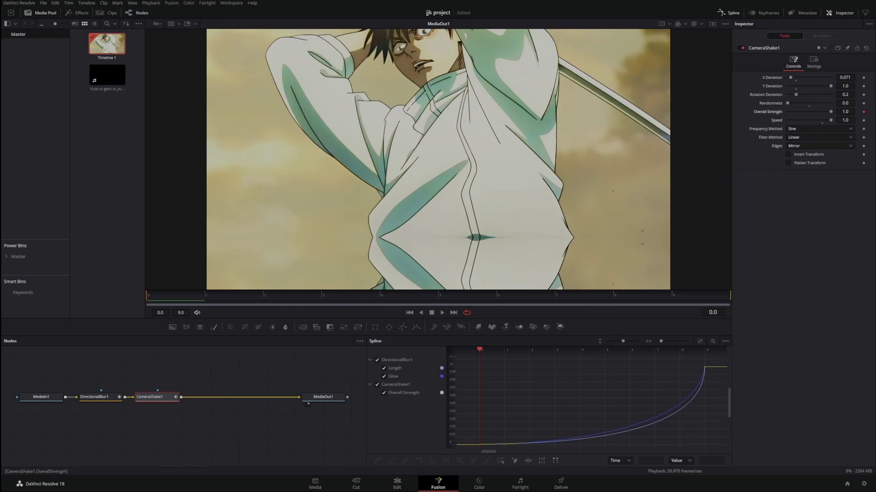
{"action": "left_click_drag", "start_coordinate": [832, 116], "coordinate": [789, 115]}
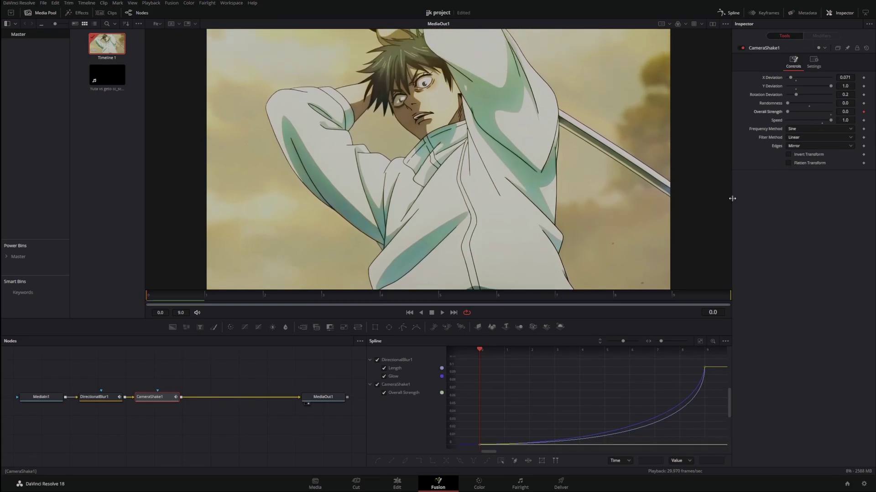
{"action": "left_click", "coordinate": [694, 296]}
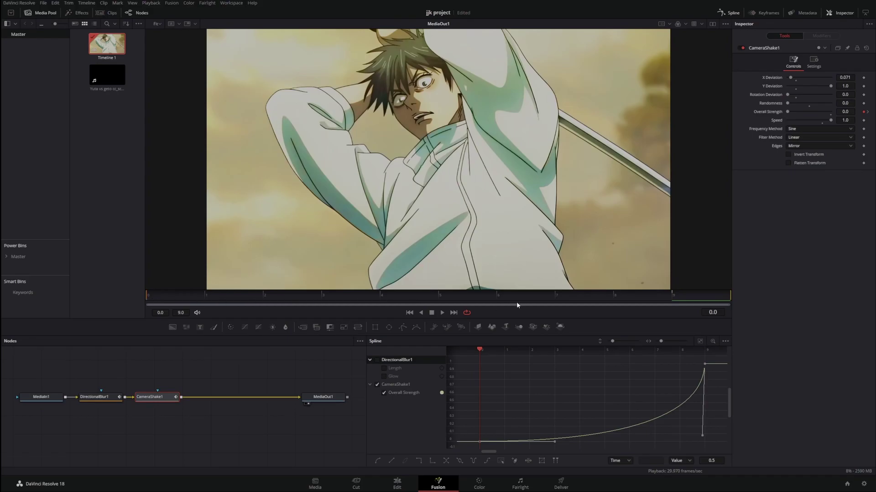
{"action": "left_click", "coordinate": [442, 313]}
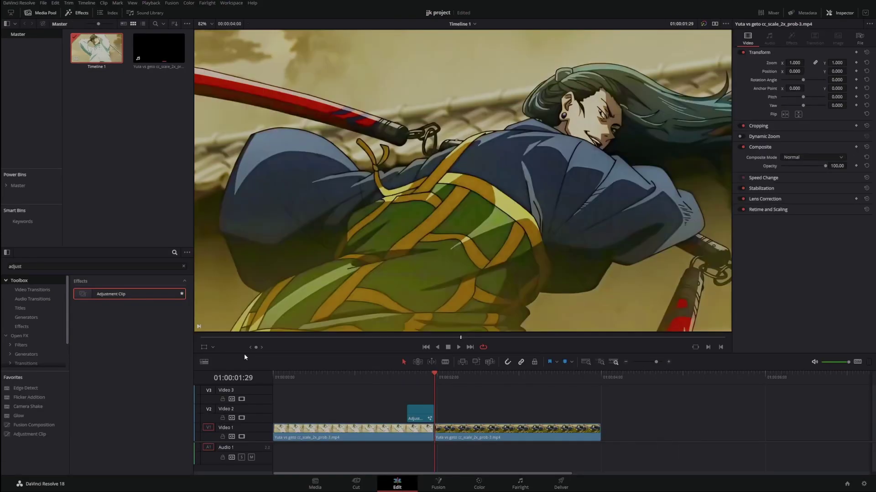
- Add a second Adjustment Clip on Video 2 starting at the cut and trim it to a short length over the second clip
{"action": "left_click_drag", "start_coordinate": [148, 295], "coordinate": [438, 416]}
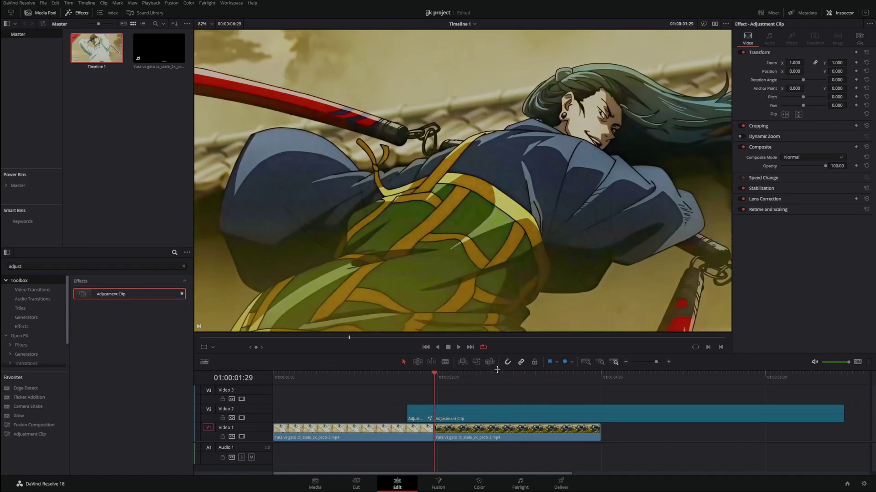
{"action": "key", "text": "Right"}
{"action": "key", "text": "Right"}
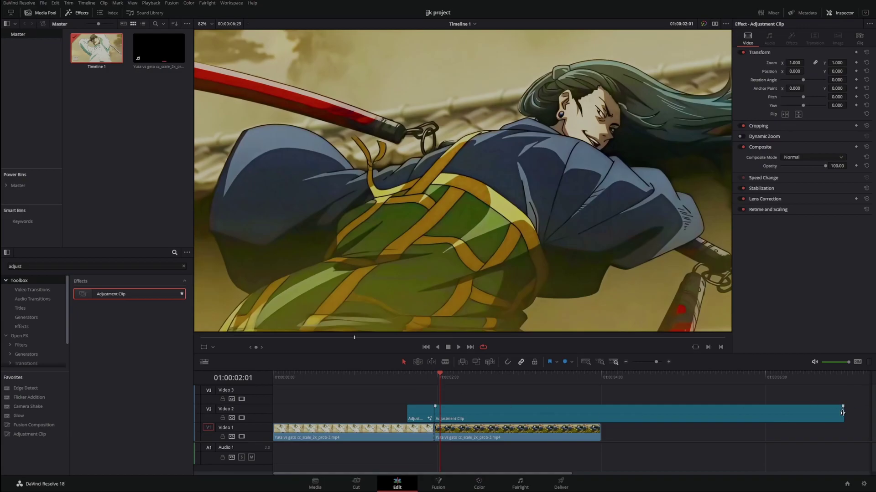
{"action": "left_click_drag", "start_coordinate": [842, 413], "coordinate": [447, 421]}
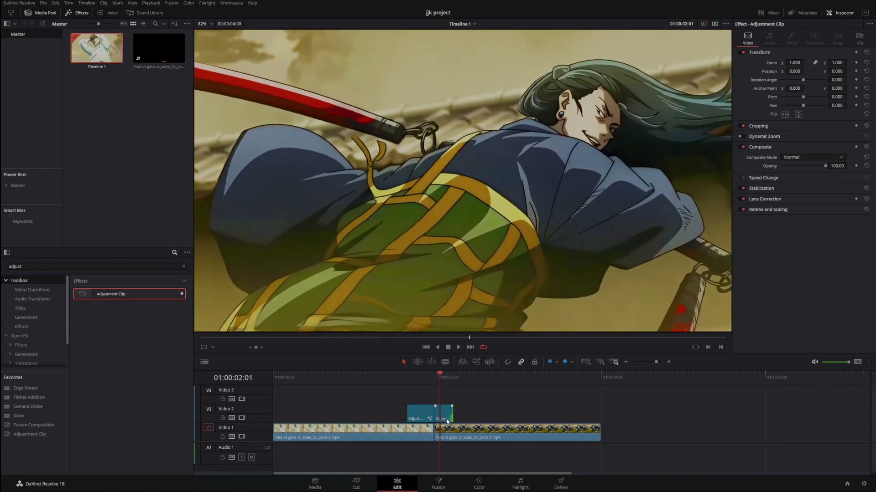
- Open the second adjustment clip in Fusion and insert Directional Blur (DrBl) and Camera Shake (CShk) nodes between MediaIn1 and MediaOut1
{"action": "key", "text": "shift+5"}
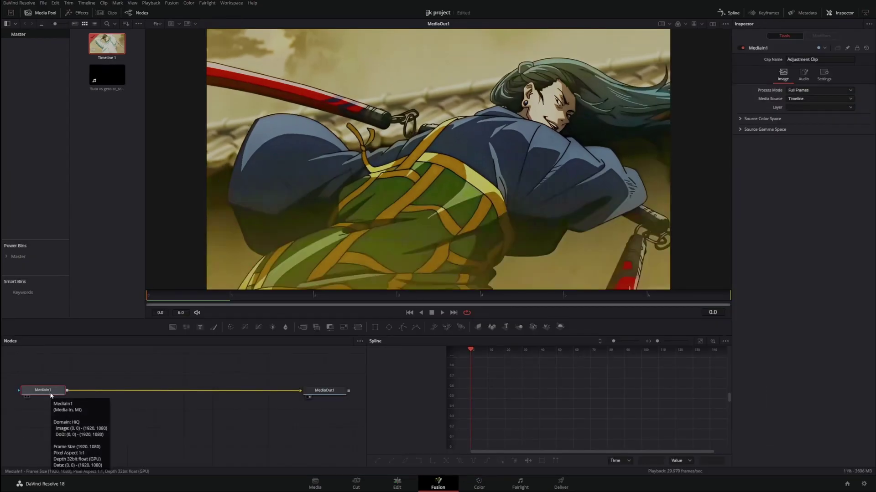
{"action": "key", "text": "shift+space"}
{"action": "type", "text": "Directional Blur"}
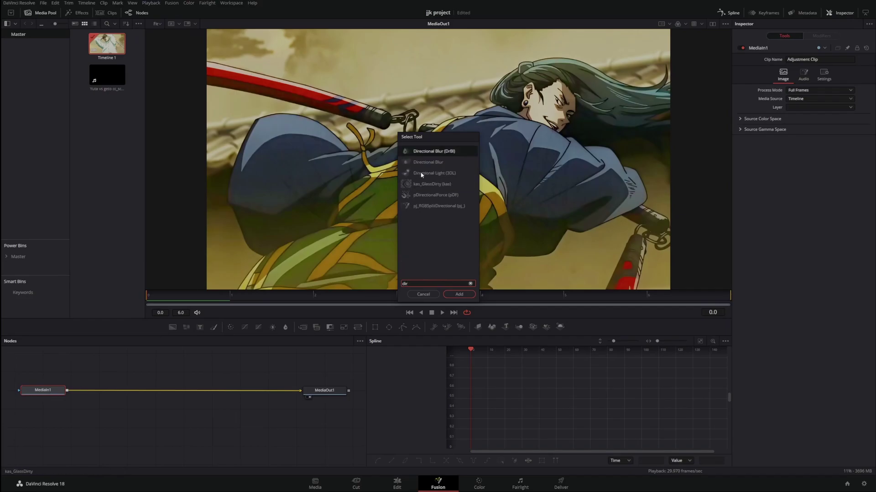
{"action": "key", "text": "Return"}
{"action": "key", "text": "shift+space"}
{"action": "type", "text": "ca"}
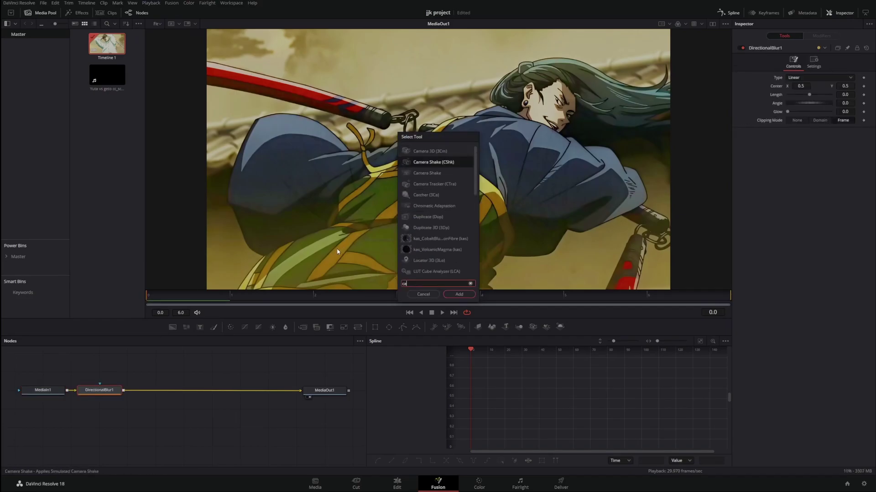
{"action": "type", "text": "me"}
{"action": "double_click", "coordinate": [429, 164]}
- Set DirectionalBlur1's Angle to 90.0 and keyframe Length from 0.1 and Glow from 0.113 on frame 0 to 0.0 on frame 6
{"action": "left_click", "coordinate": [100, 391]}
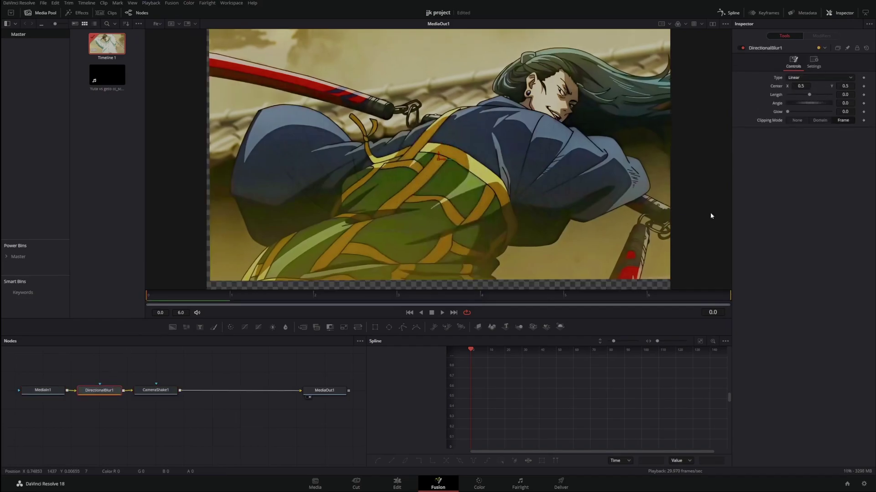
{"action": "left_click", "coordinate": [864, 112]}
{"action": "left_click_drag", "start_coordinate": [845, 112], "coordinate": [873, 112]}
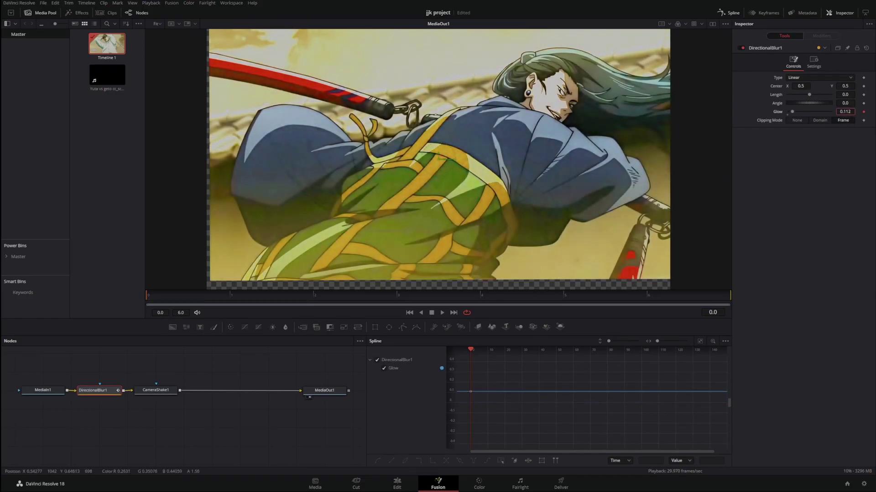
{"action": "left_click", "coordinate": [863, 95]}
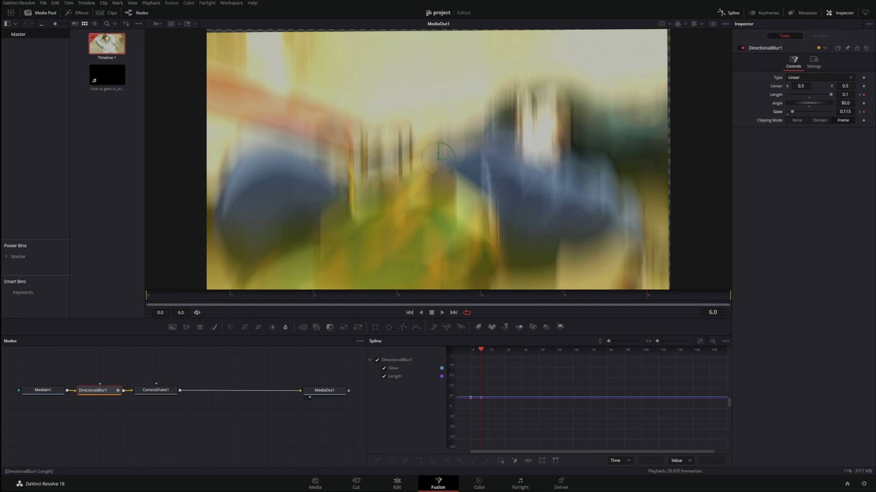
{"action": "left_click_drag", "start_coordinate": [831, 95], "coordinate": [784, 118]}
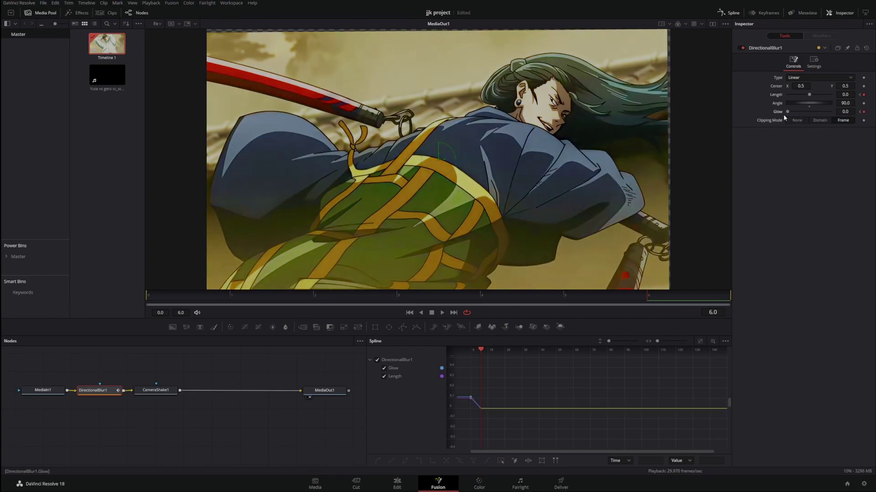
- Smooth the blur's Glow and Length curves and reshape their starting handles so both drop steeply at first and ease out
{"action": "left_click", "coordinate": [700, 342]}
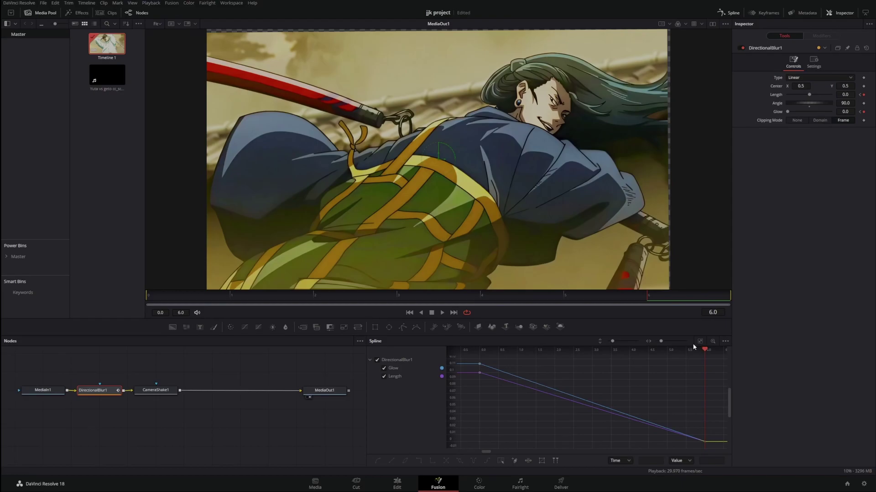
{"action": "left_click_drag", "start_coordinate": [471, 359], "coordinate": [726, 446]}
{"action": "key", "text": "shift+s"}
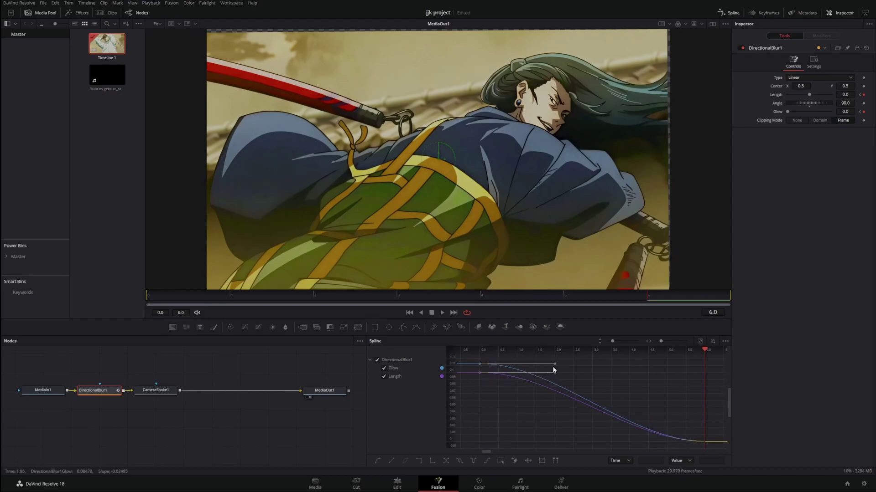
{"action": "left_click_drag", "start_coordinate": [552, 367], "coordinate": [477, 439]}
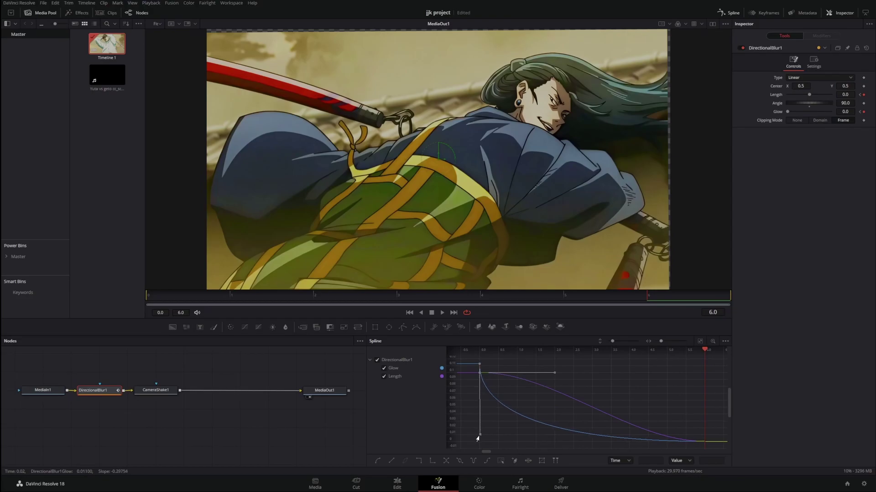
{"action": "left_click_drag", "start_coordinate": [553, 375], "coordinate": [481, 439]}
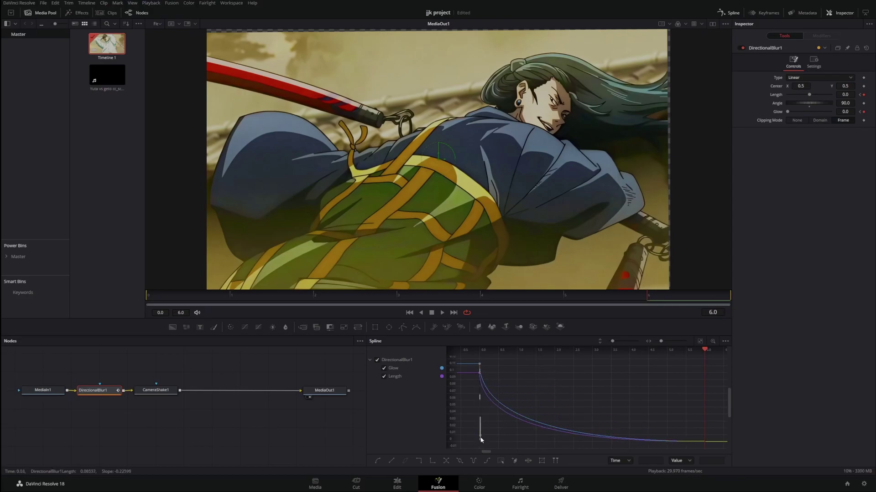
- Set CameraShake1's X Deviation to 0.0, Y Deviation to 1.0 and Edges to Mirror, and keyframe Overall Strength from 1.0 on frame 0 to 0.0 on frame 6
{"action": "left_click", "coordinate": [378, 360]}
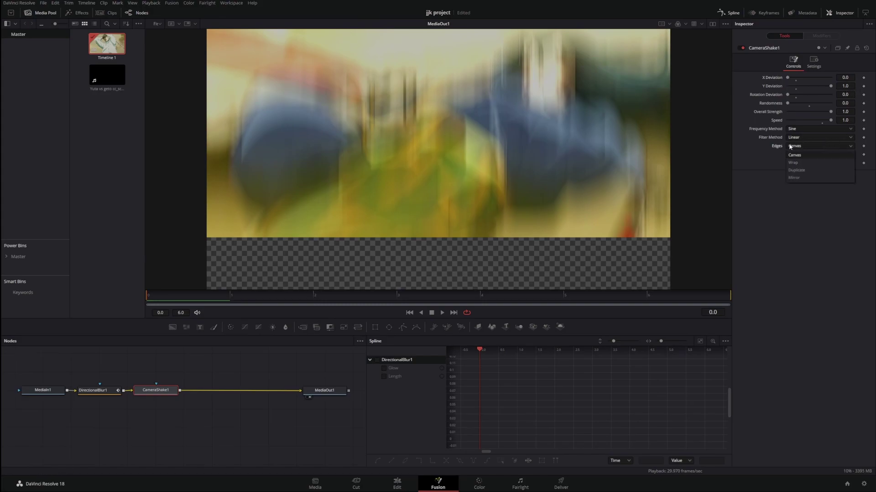
{"action": "left_click", "coordinate": [800, 177]}
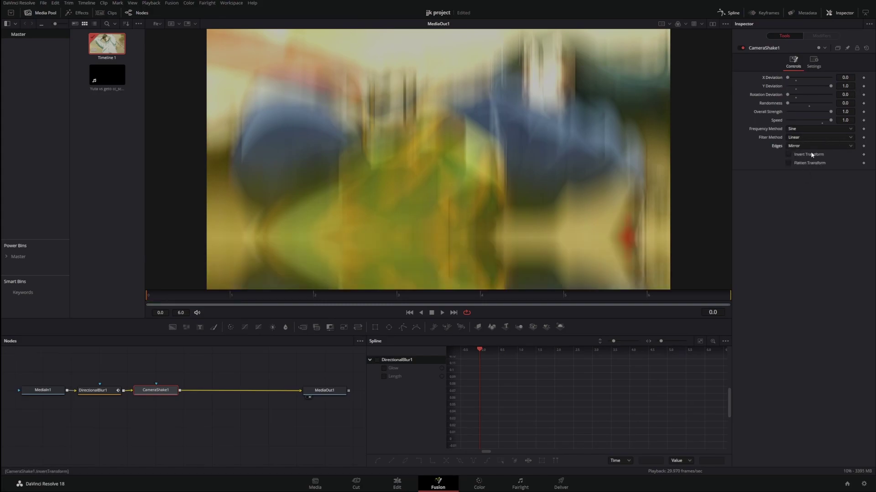
{"action": "left_click", "coordinate": [864, 112]}
{"action": "left_click", "coordinate": [693, 295]}
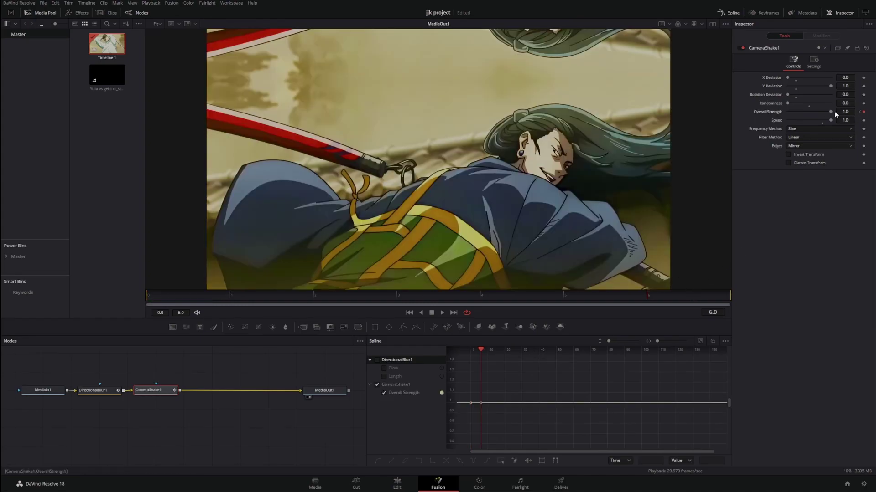
{"action": "left_click_drag", "start_coordinate": [831, 112], "coordinate": [785, 112]}
- Shape the Overall Strength curve into a steep drop that eases out, and preview the effect from frame 0
{"action": "left_click", "coordinate": [700, 342]}
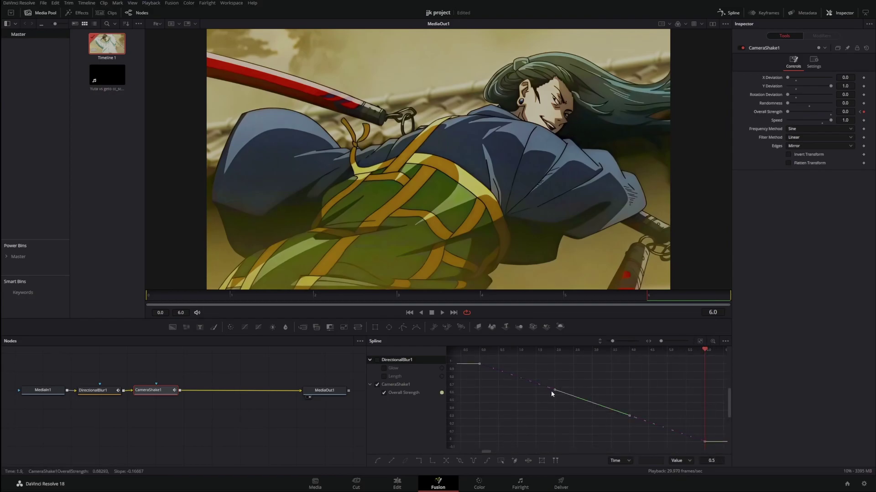
{"action": "key", "text": "s"}
{"action": "left_click_drag", "start_coordinate": [553, 366], "coordinate": [477, 442]}
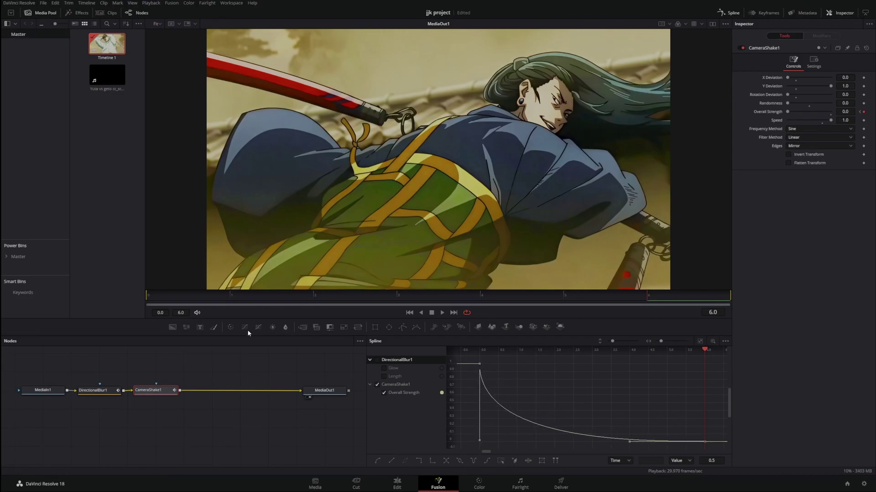
{"action": "left_click", "coordinate": [153, 293]}
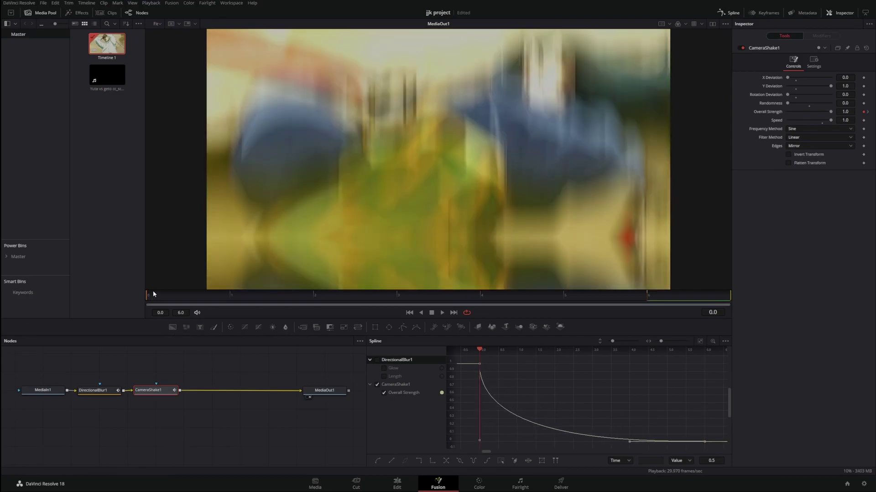
{"action": "left_click", "coordinate": [443, 313]}
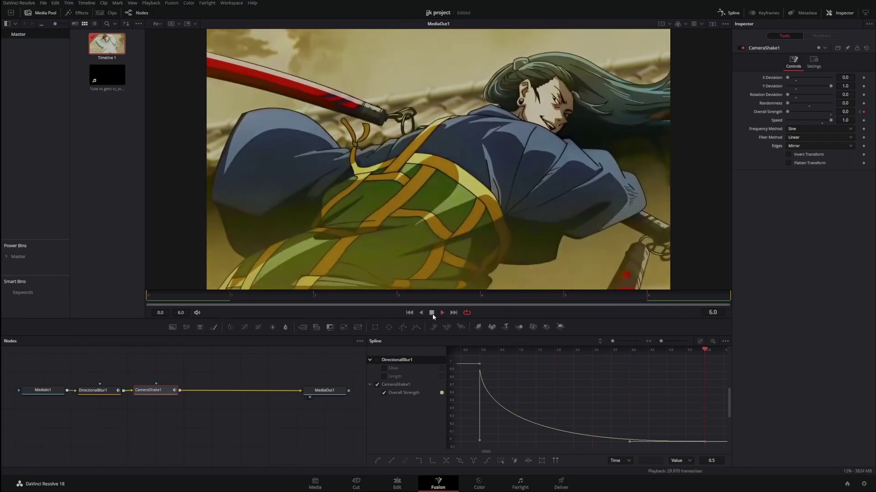
{"action": "left_click", "coordinate": [431, 313]}
- Return to the Edit page and play the timeline from 01:00:00:24 to review the transition across the cut
{"action": "left_click", "coordinate": [401, 486]}
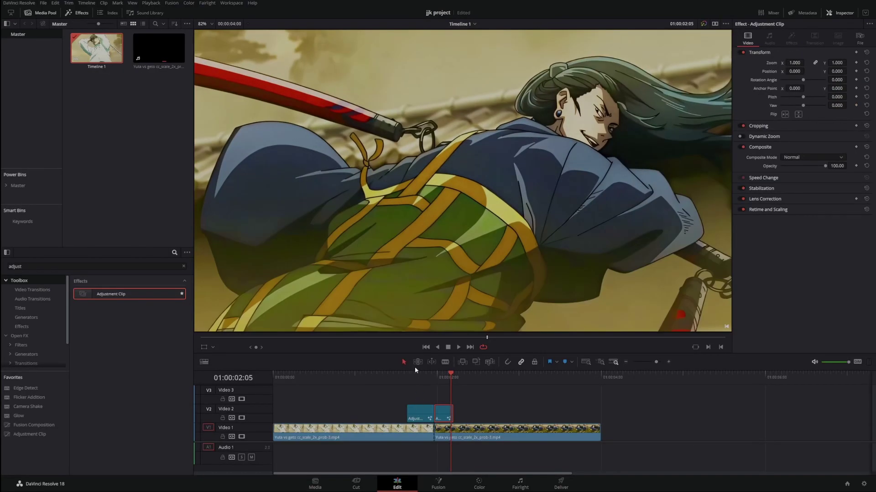
{"action": "left_click_drag", "start_coordinate": [438, 378], "coordinate": [339, 388]}
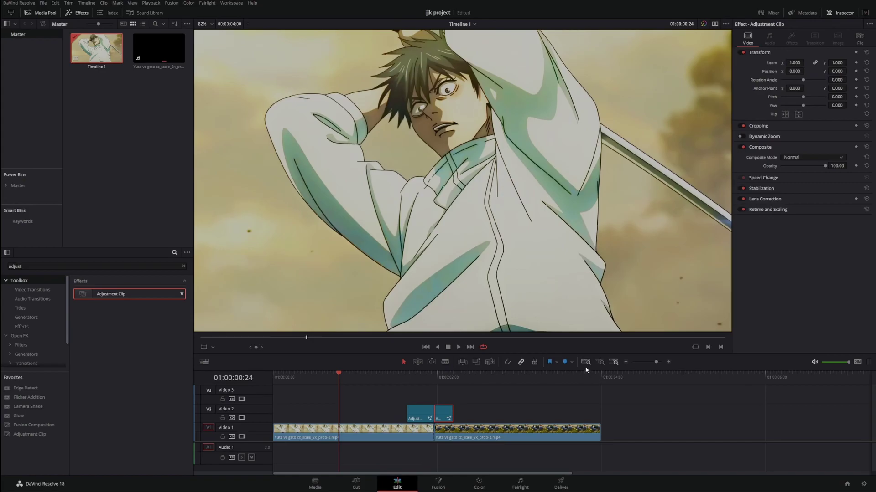
{"action": "left_click", "coordinate": [458, 348]}
{"action": "left_click", "coordinate": [681, 400]}
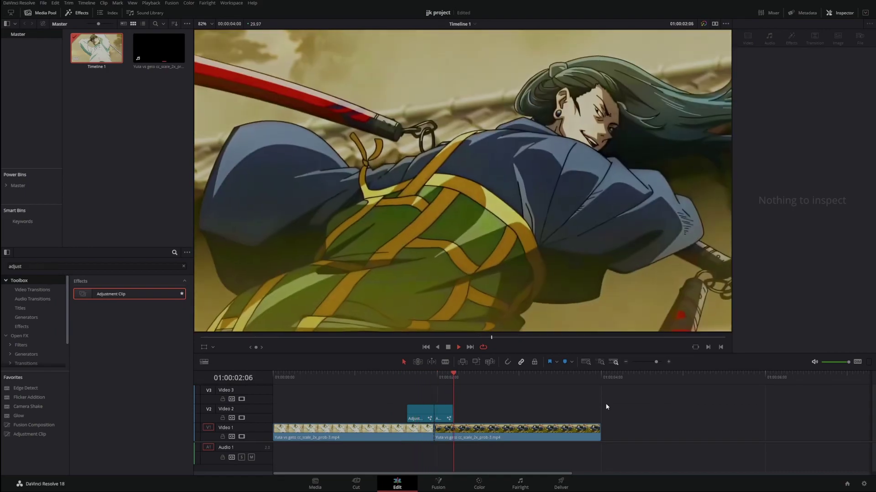